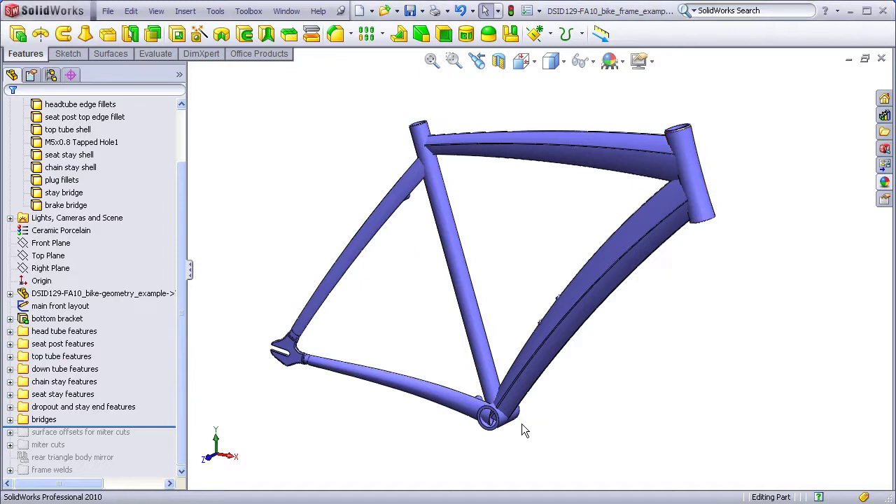
- Fit the whole bike frame in view and switch the CommandManager to the Surfaces tools
scroll(522, 423, "down", 5)
scroll(497, 343, "down", 3)
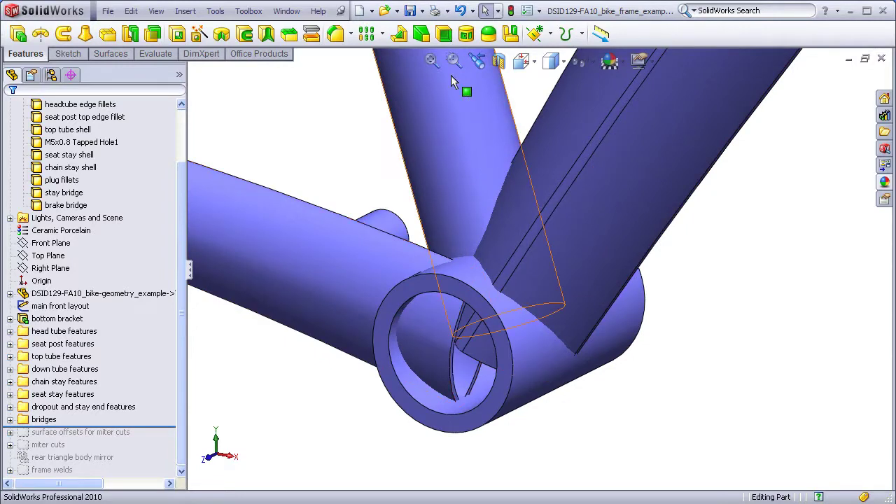
left_click(432, 61)
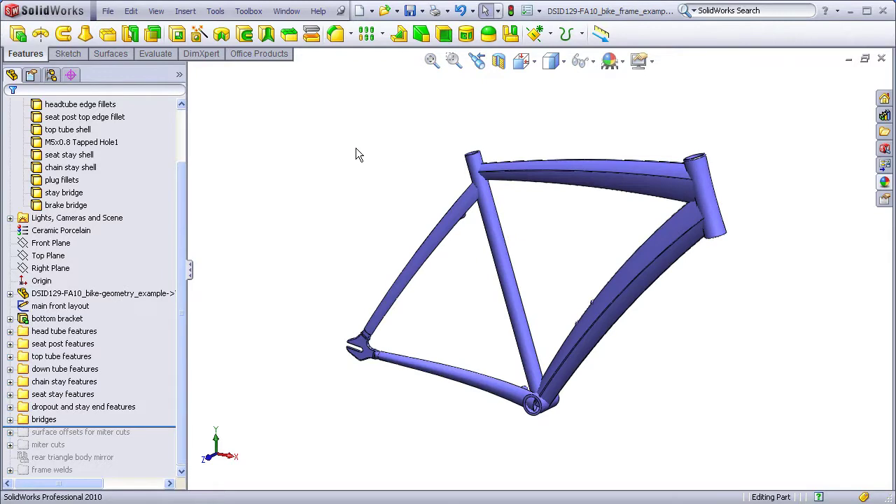
left_click(117, 53)
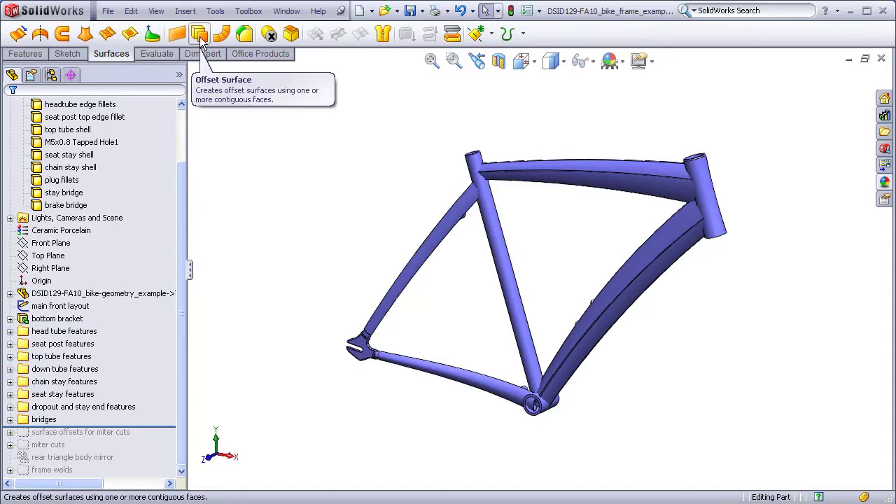
- Browse Insert > Surface > Offset without choosing anything, then refit the frame in view
left_click(186, 12)
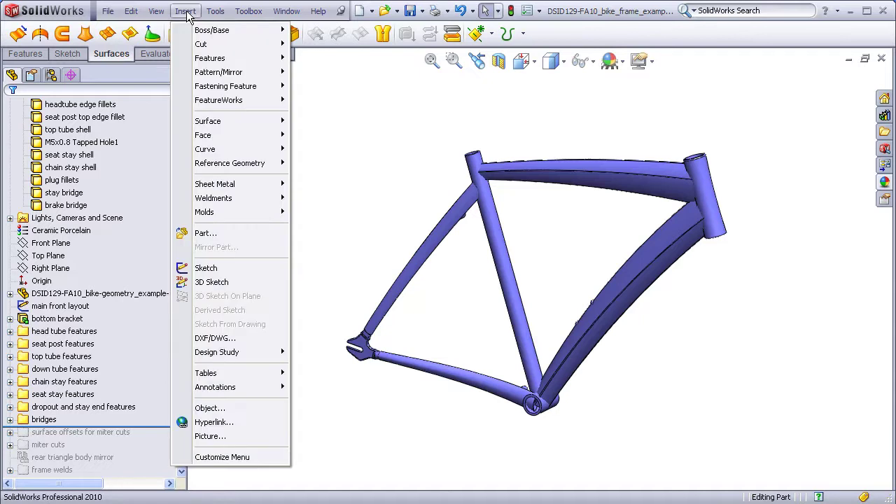
mouse_move(217, 122)
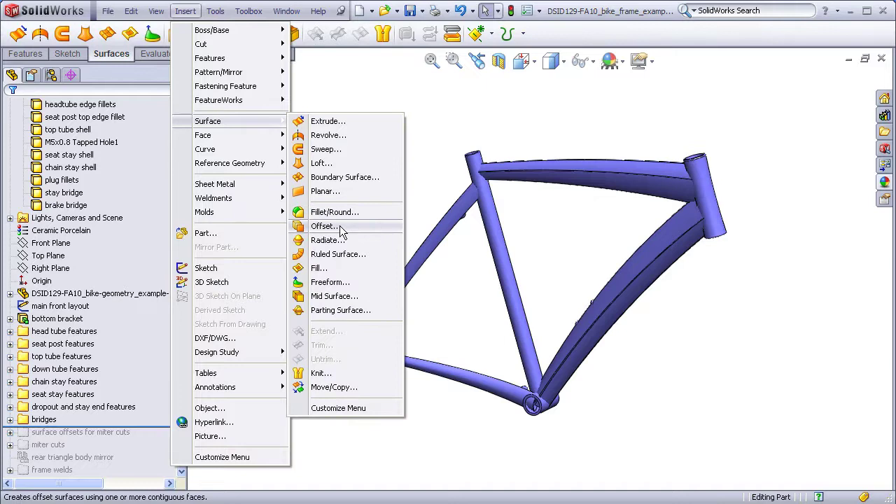
left_click(431, 140)
key("f")
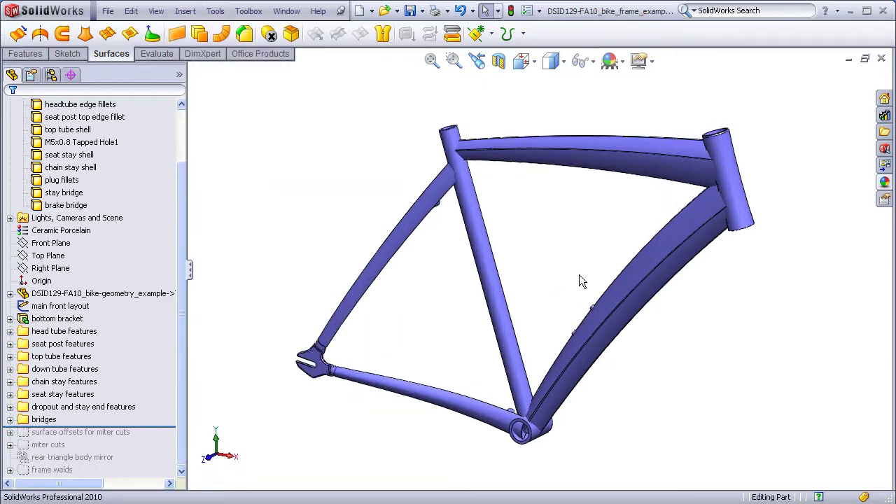
- Copy the head tube's outer face as an offset surface, direction reversed, at 0 mm distance
left_click(202, 35)
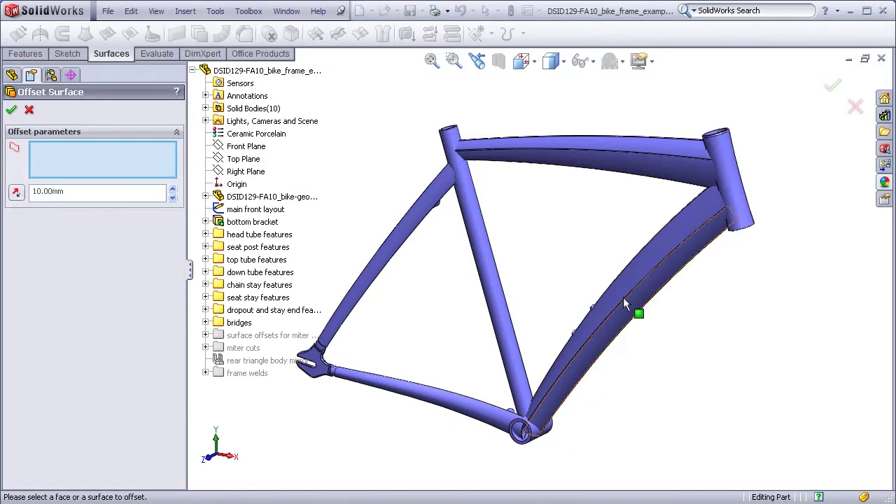
scroll(739, 162, "down", 3)
scroll(738, 163, "down", 5)
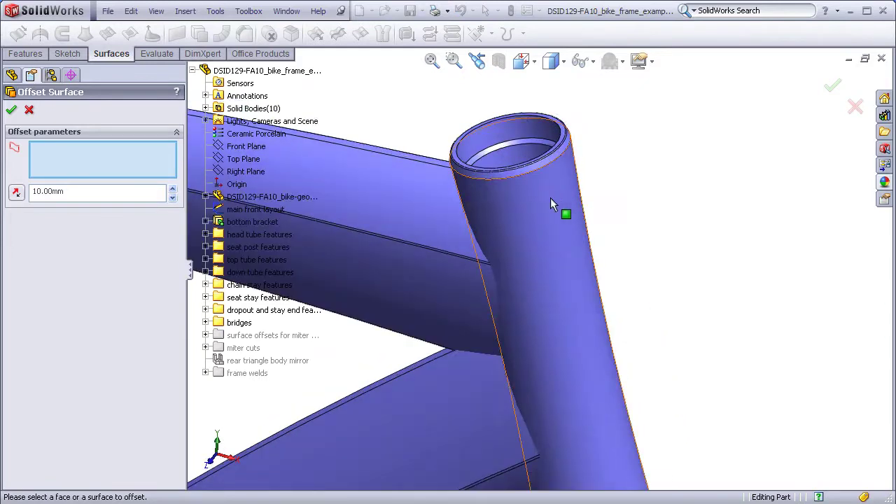
left_click(551, 198)
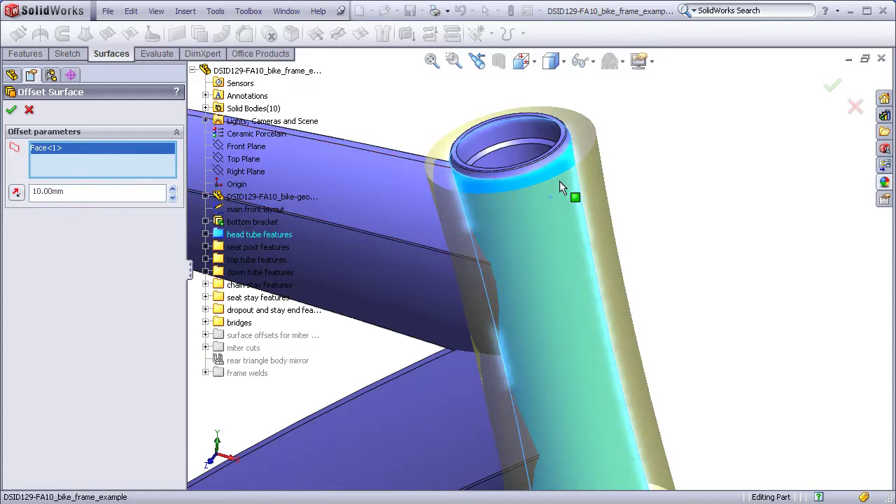
middle_click_drag(564, 173, 571, 221)
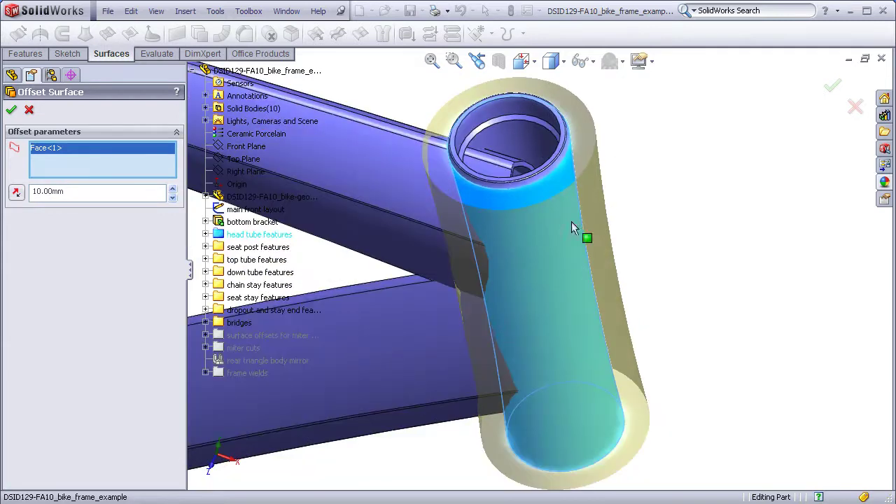
left_click(16, 192)
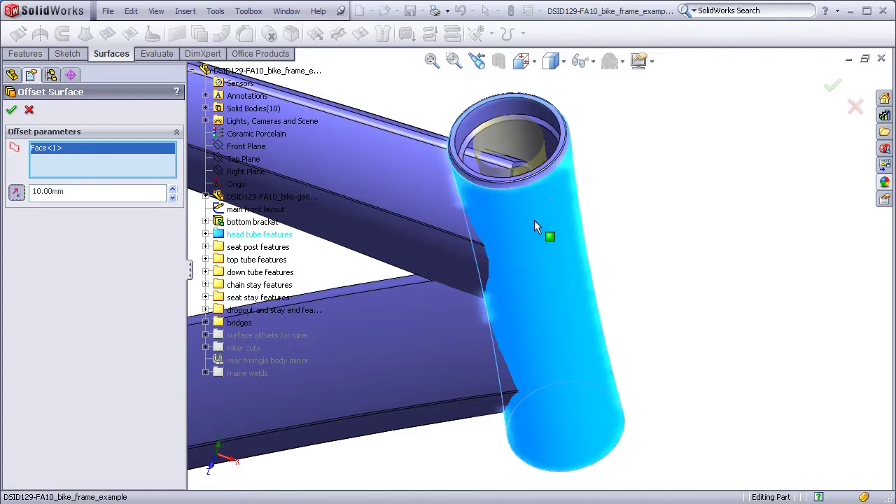
double_click(85, 195)
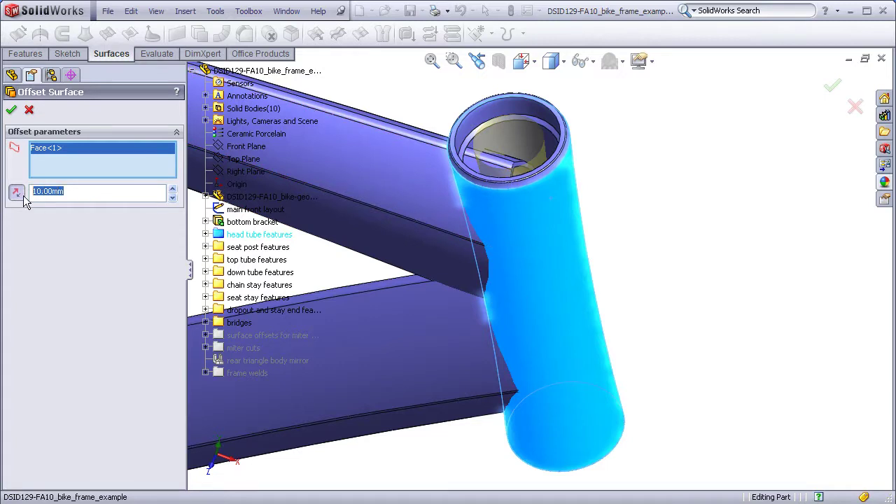
type("0")
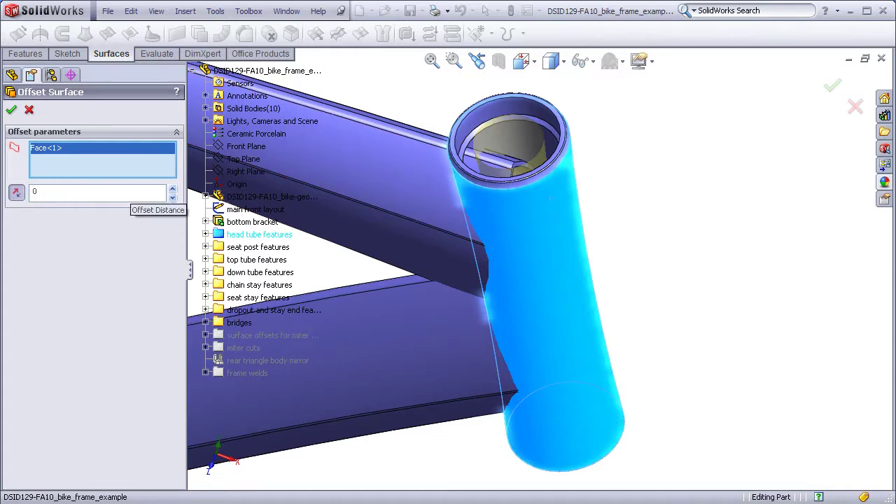
key("Return")
left_click(11, 110)
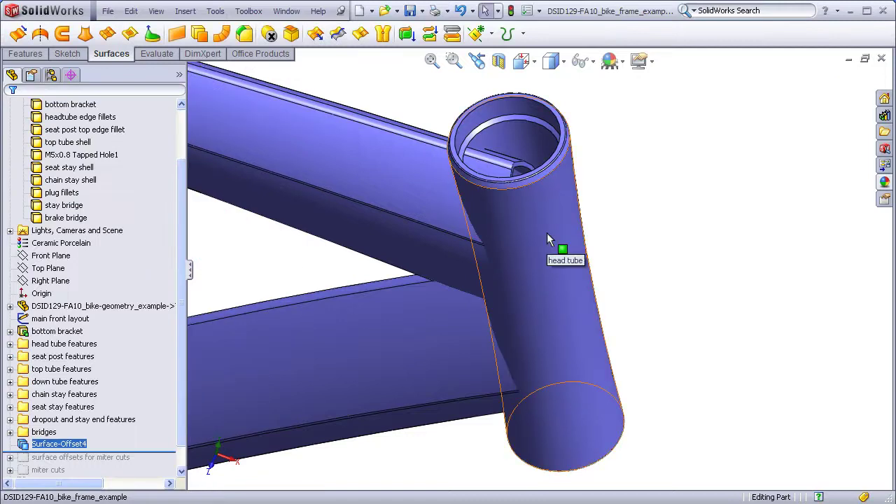
- Select the head tube body and zoom out and back in on the frame
left_click(548, 239)
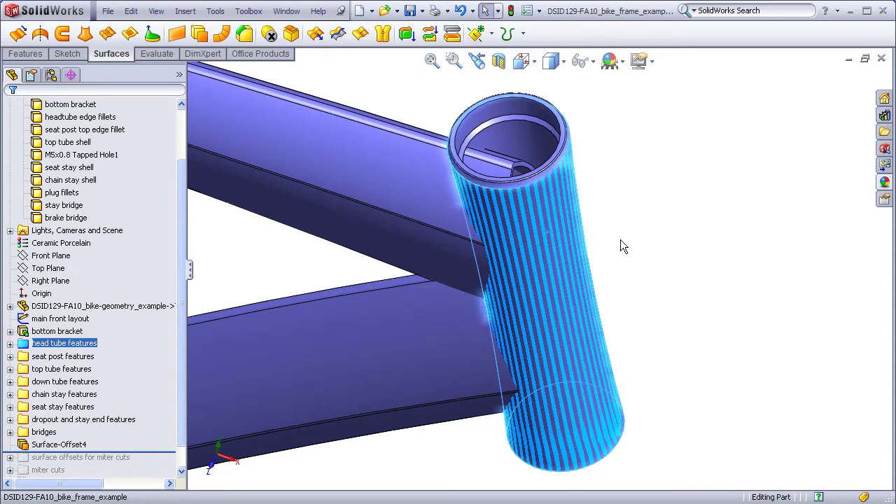
scroll(620, 240, "up", 5)
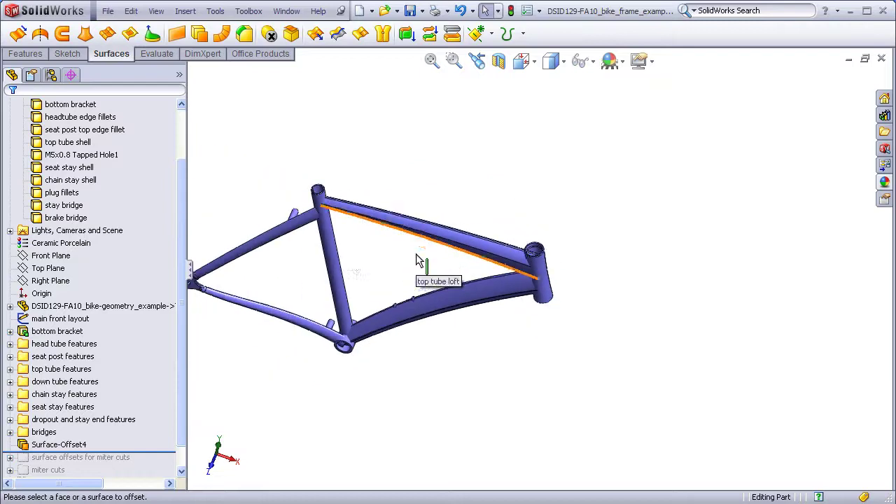
scroll(394, 260, "down", 4)
scroll(368, 256, "down", 2)
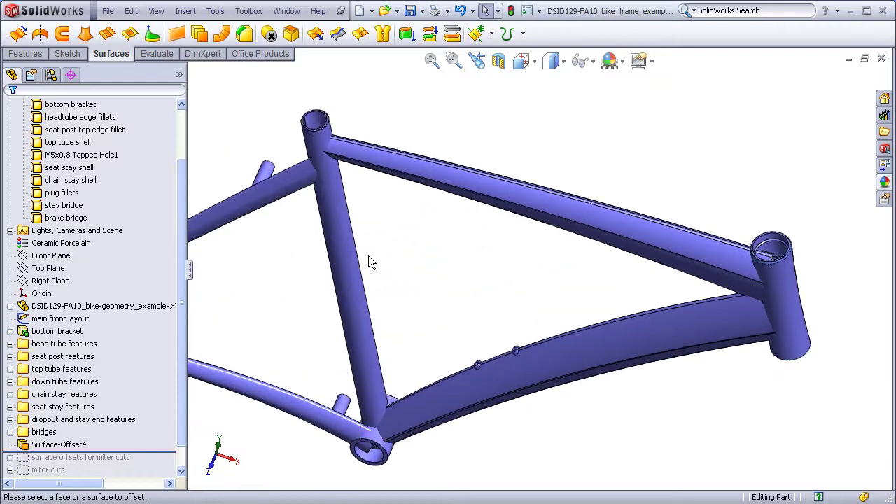
- Copy the seat tube's face as a second offset surface
left_click(338, 249)
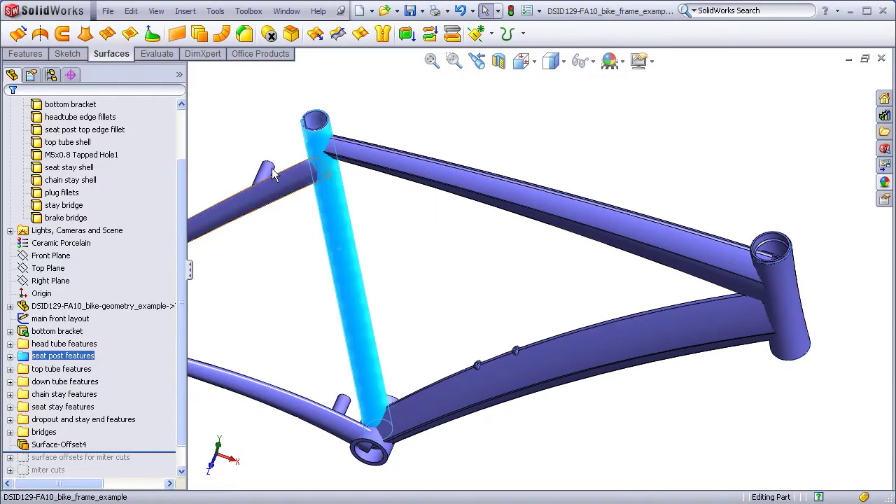
left_click(199, 35)
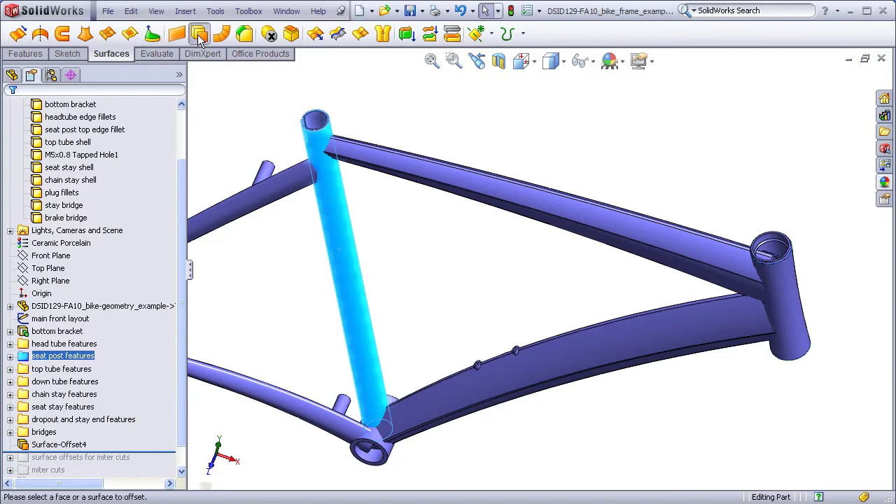
key("Return")
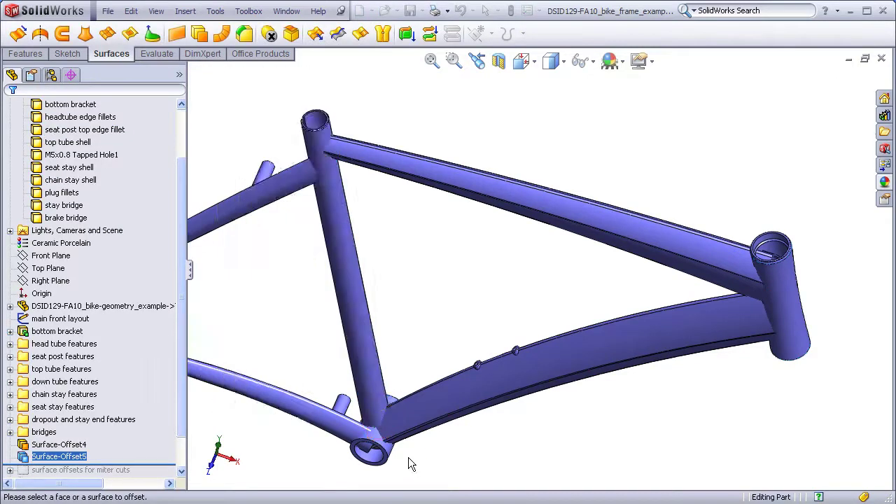
- Copy the bottom bracket shell's face as a third offset surface and highlight Surface Bodies(3)
scroll(408, 457, "down", 3)
left_click(360, 382)
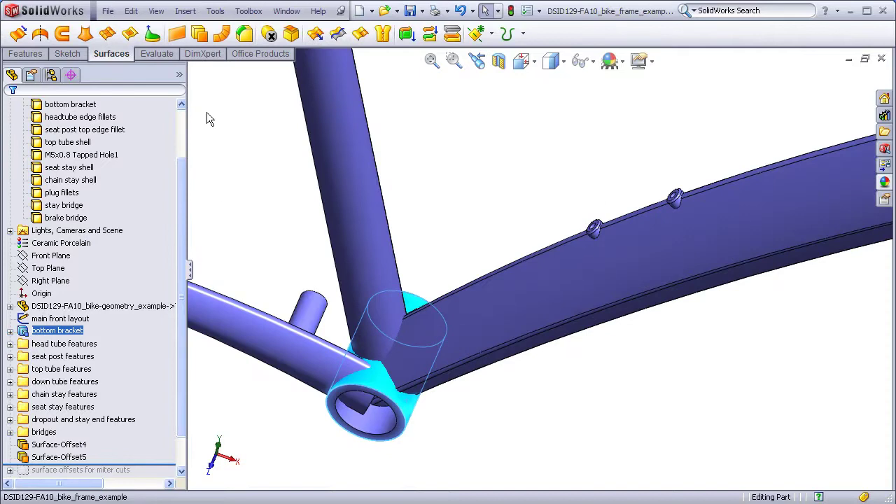
left_click(199, 35)
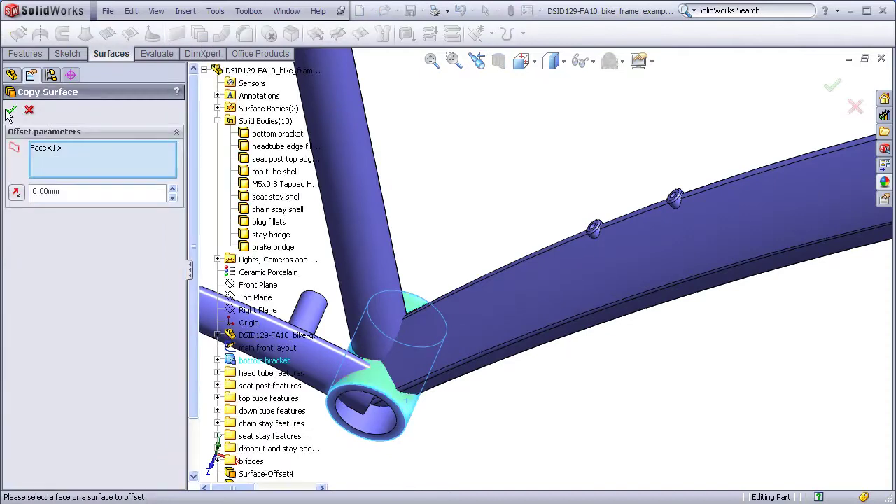
left_click(11, 110)
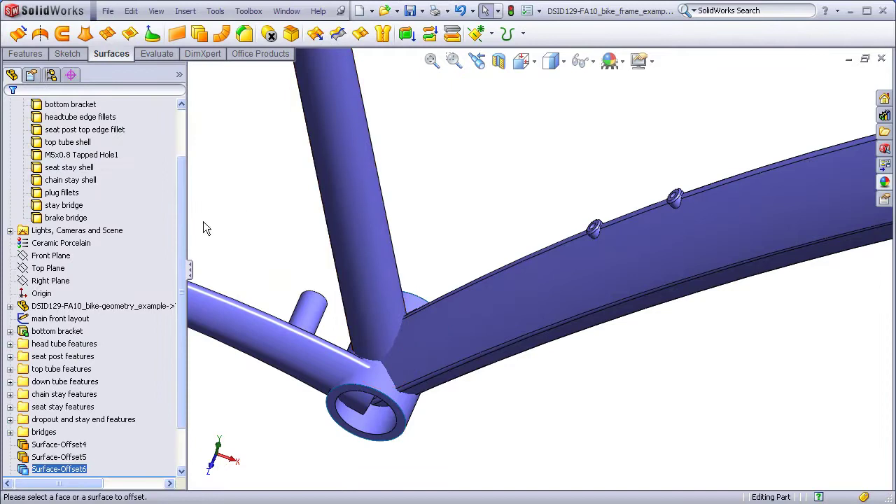
left_click_drag(181, 223, 181, 151)
left_click(87, 143)
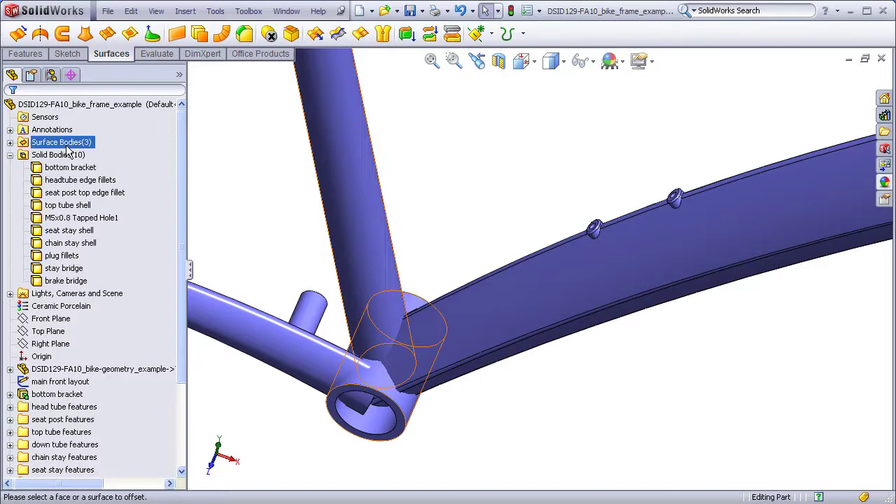
- Expand Surface Bodies and select Surface-Offset4, 5 and 6 to locate them on the frame
left_click(10, 143)
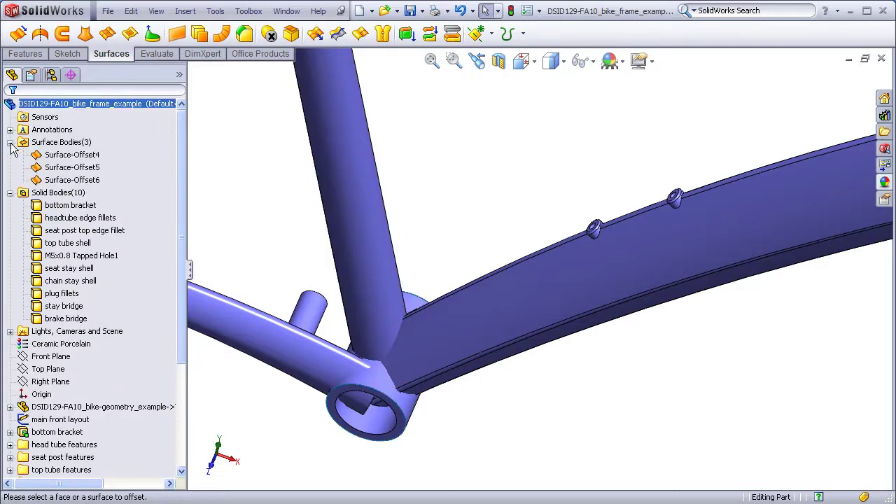
key("f")
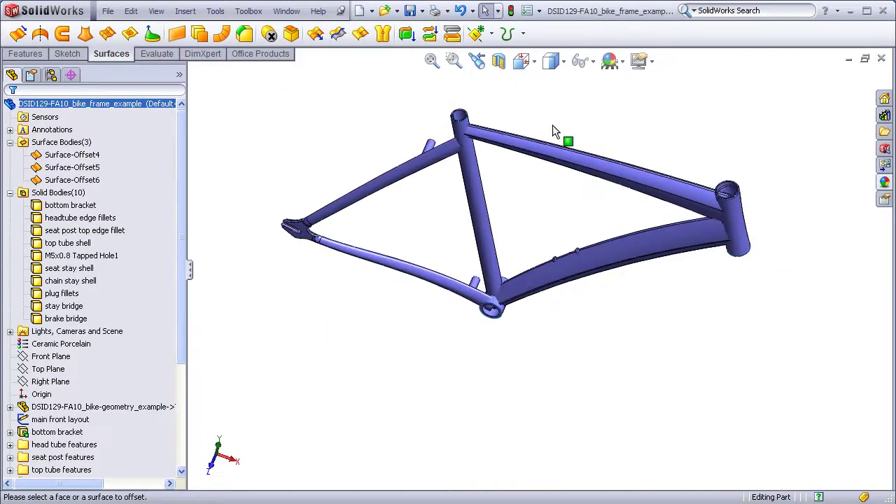
left_click(73, 155)
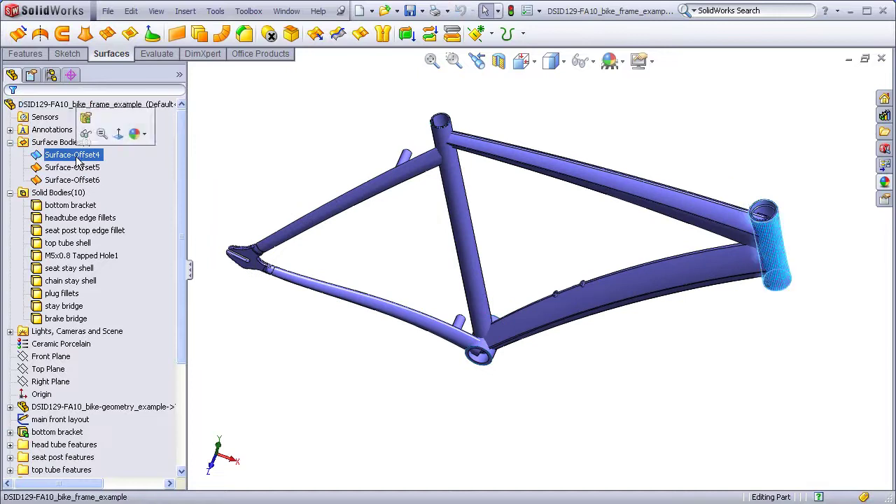
left_click(77, 169, "ctrl")
left_click(77, 169)
left_click(77, 180)
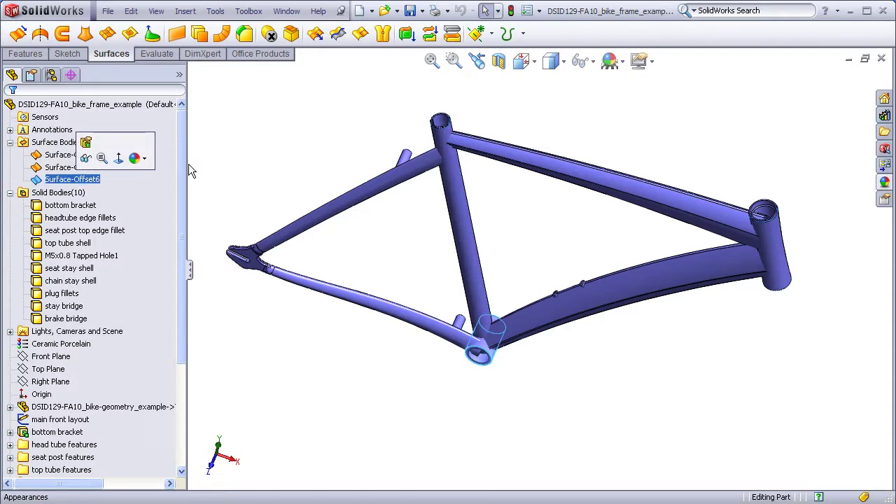
- Give Surface-Offset4 through Surface-Offset6 a magenta body appearance
left_click(180, 77)
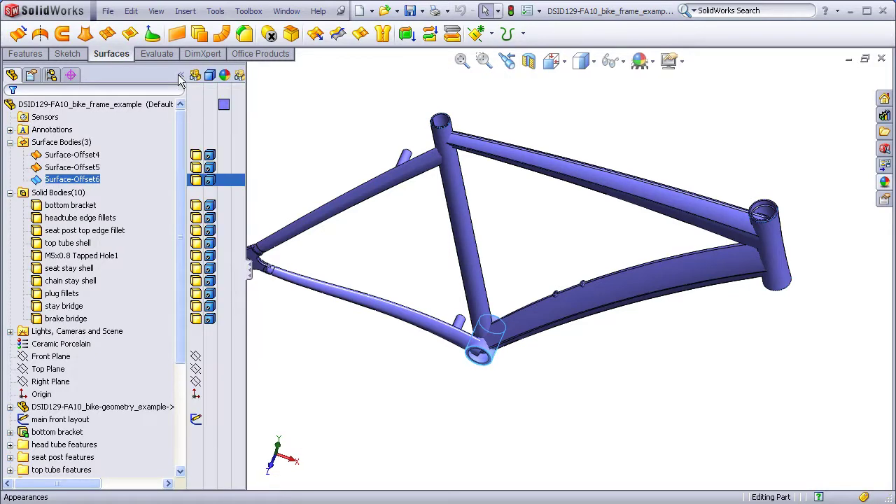
left_click(72, 154)
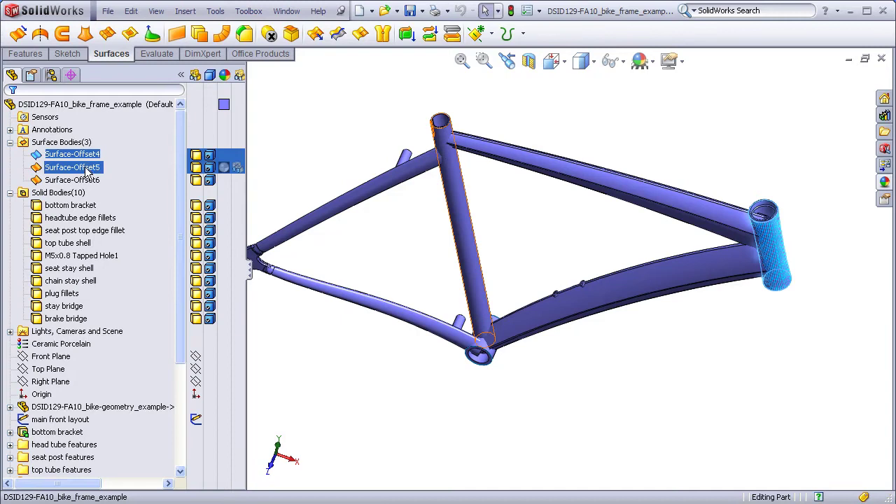
left_click(86, 180, "shift")
right_click(85, 182)
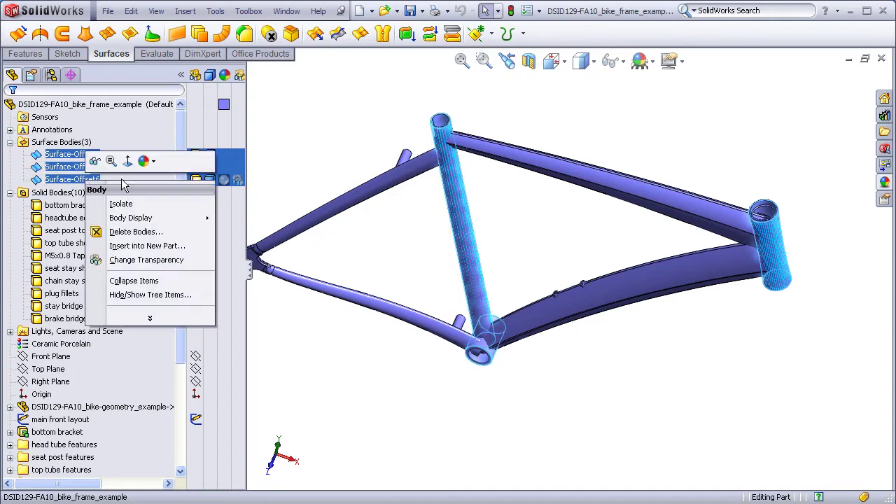
left_click(155, 167)
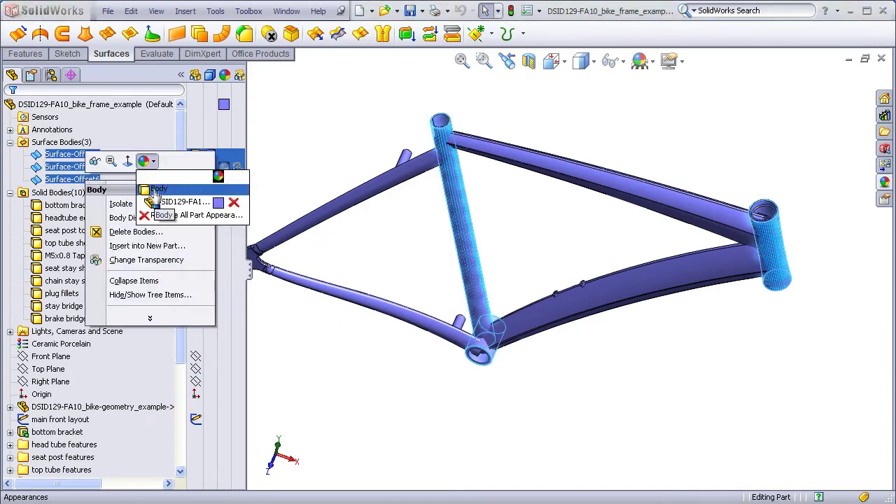
left_click(157, 190)
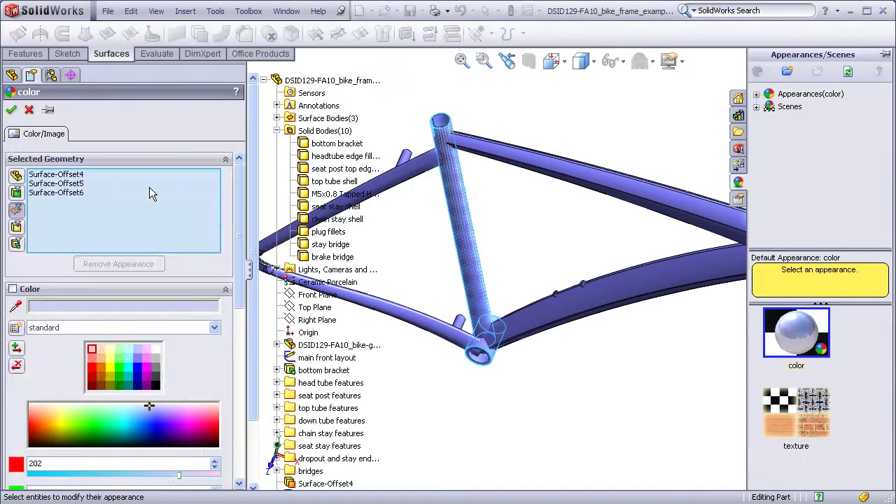
left_click(146, 367)
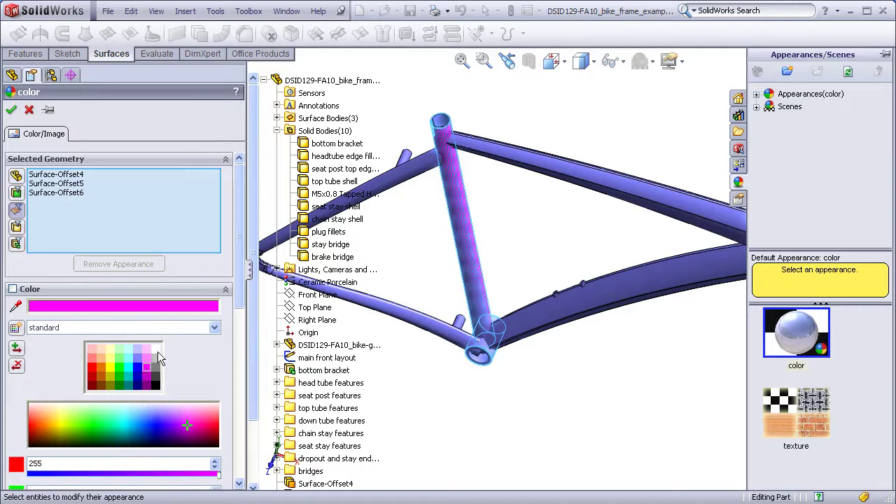
left_click(12, 110)
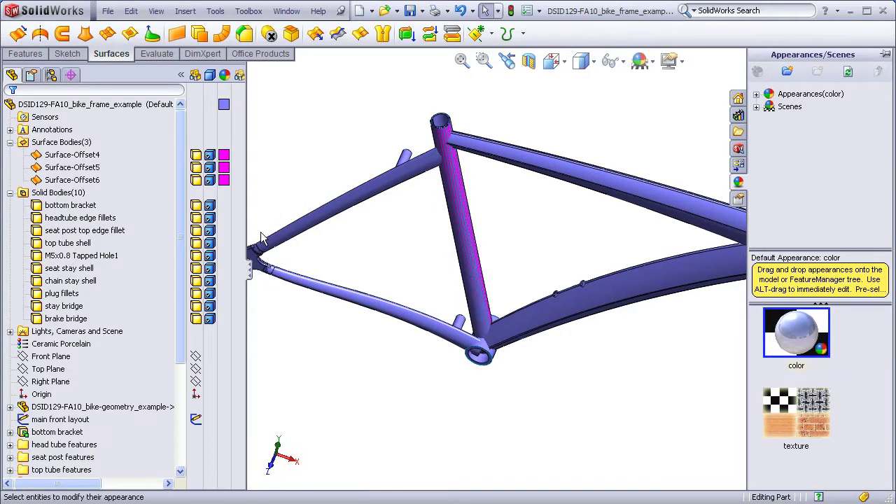
- Select each offset surface to check its magenta colour, then clear the selection
left_click(228, 154)
left_click(223, 168)
left_click(224, 180)
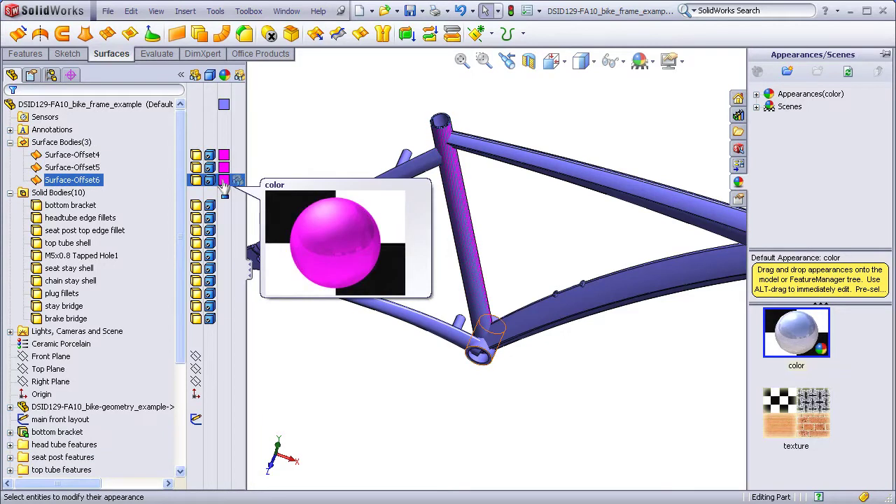
left_click(290, 161)
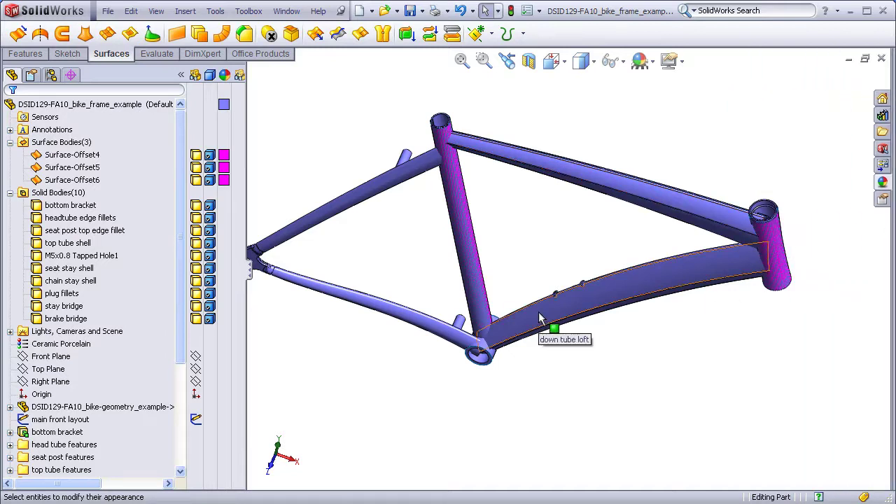
- Zoom in on the bottom bracket, select Surface-Offset6 and start a SurfaceCut from the Features tools
scroll(504, 347, "down", 2)
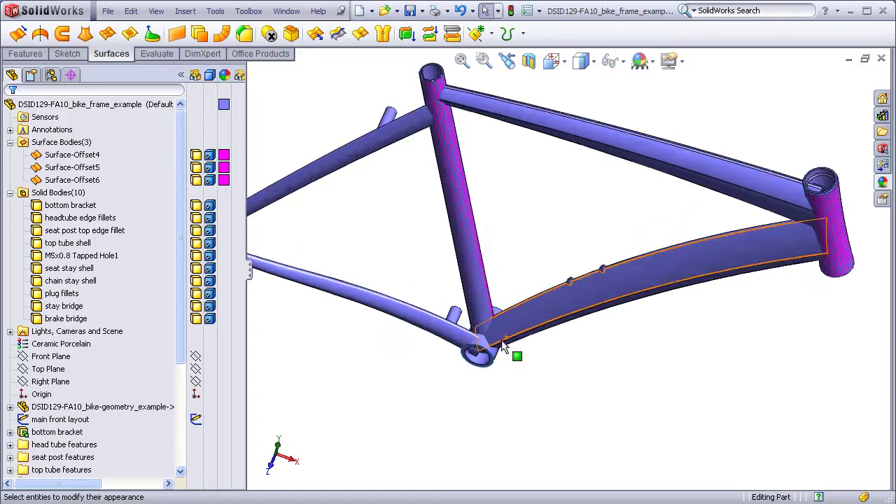
scroll(502, 347, "down", 5)
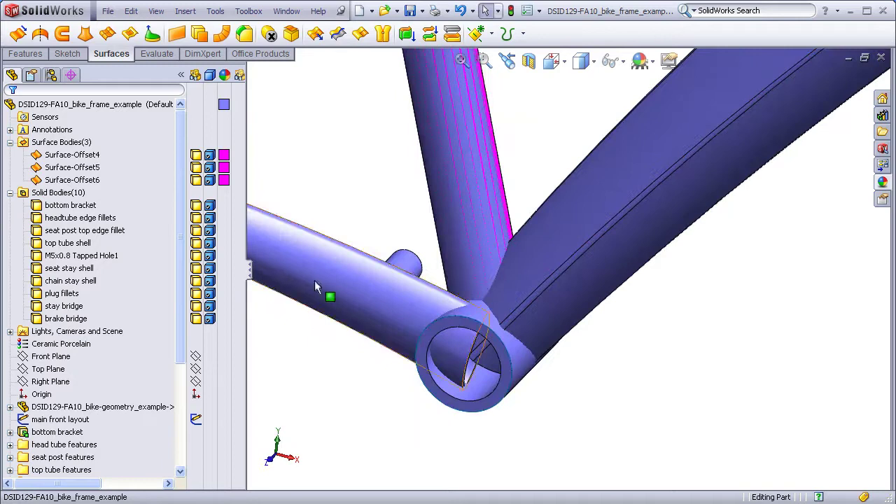
left_click(91, 181)
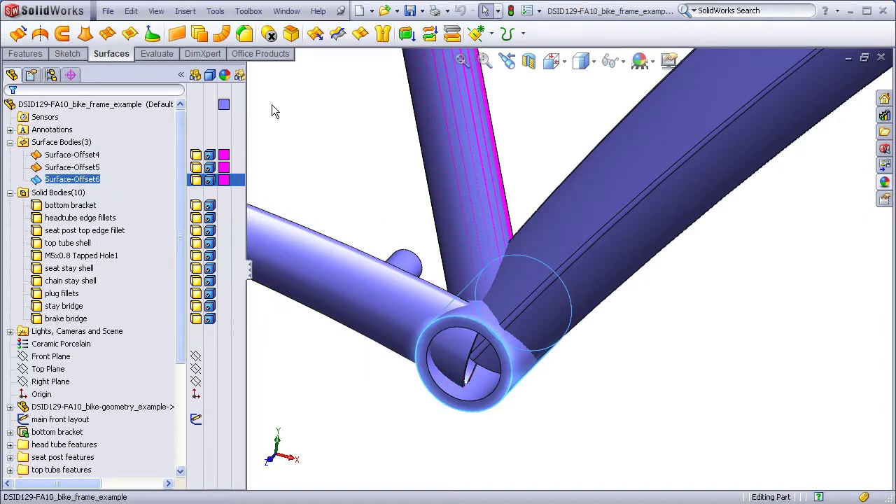
left_click(11, 54)
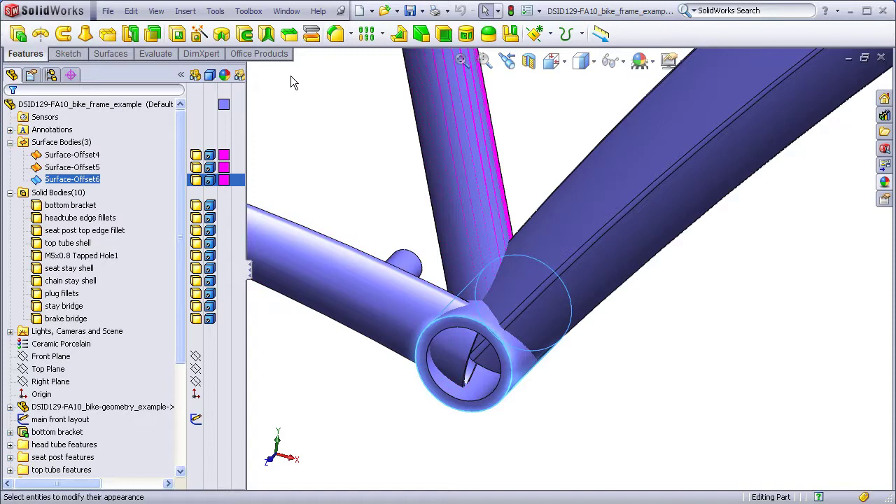
left_click(313, 36)
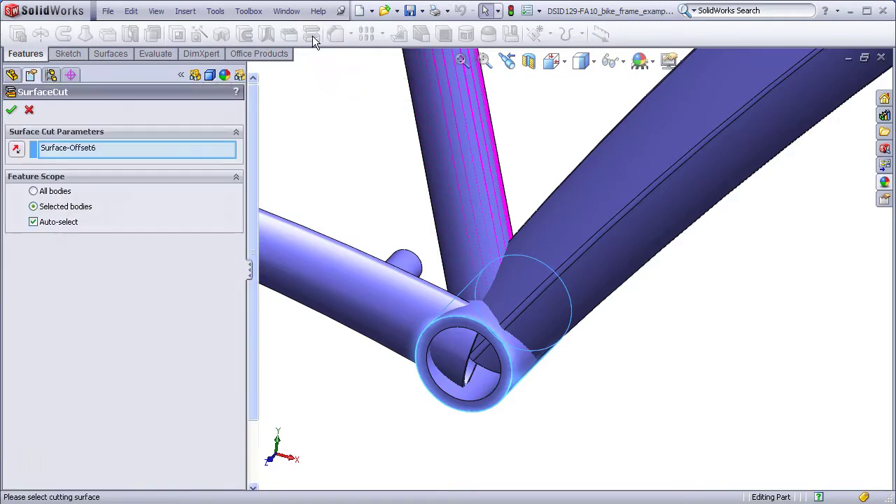
- Cut the chain stay shell, seat post fillet and tapped-hole bodies with Surface-Offset6, keeping the original cut side
left_click(33, 223)
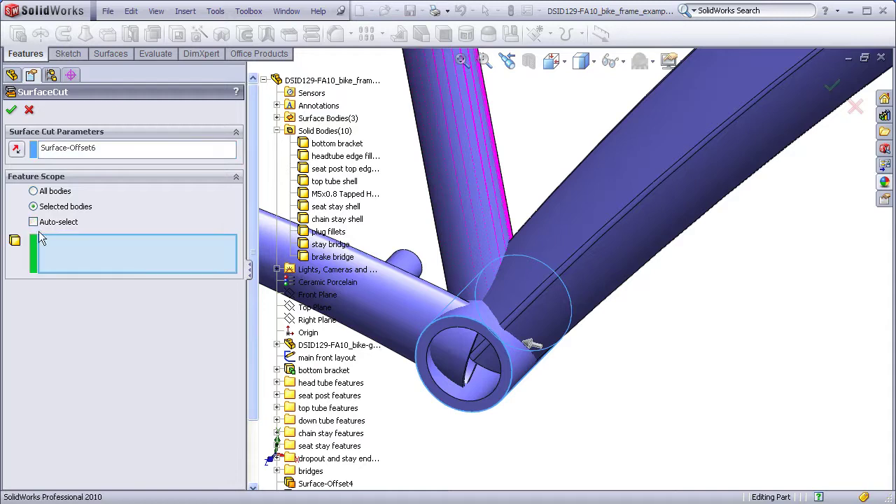
left_click(412, 304)
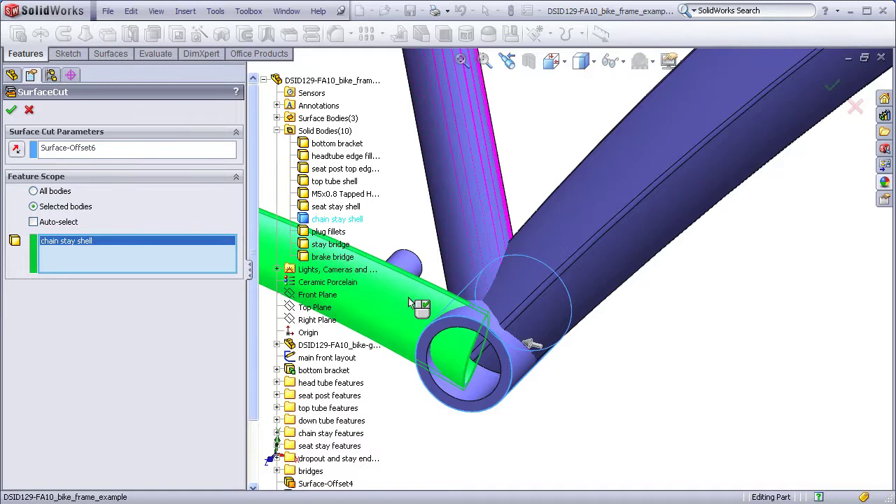
left_click(465, 194)
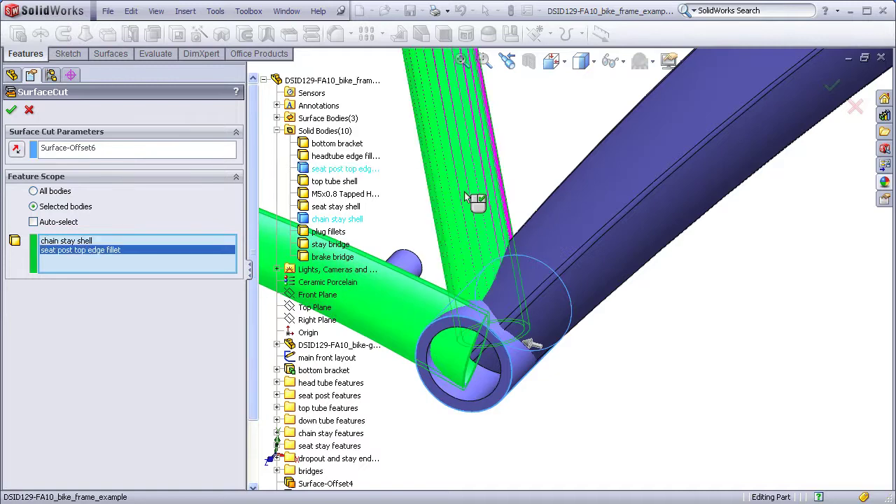
left_click(559, 200)
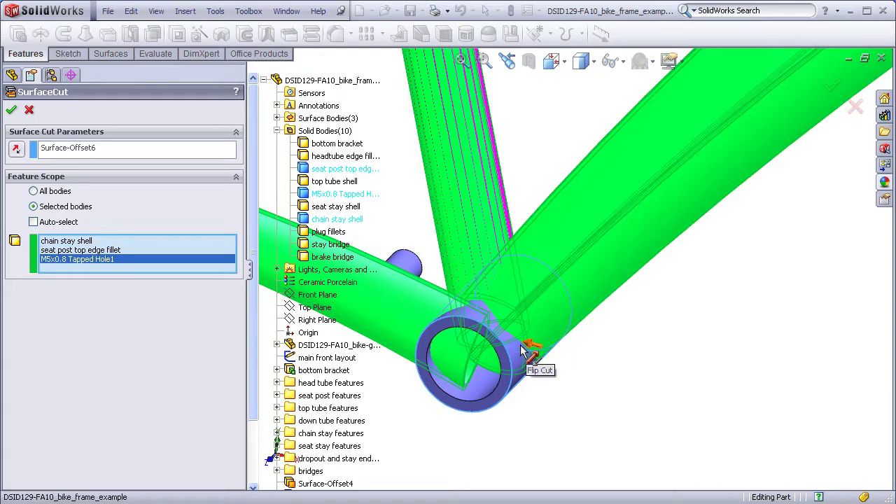
middle_click_drag(527, 360, 539, 315)
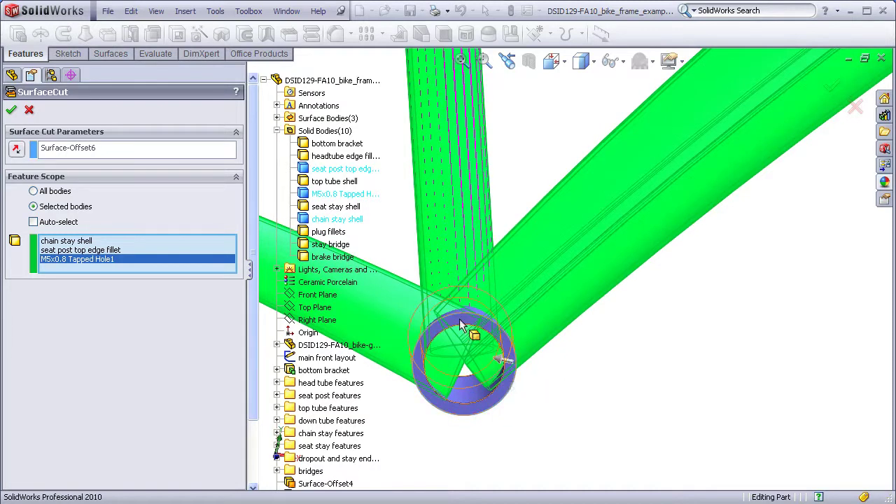
left_click(17, 153)
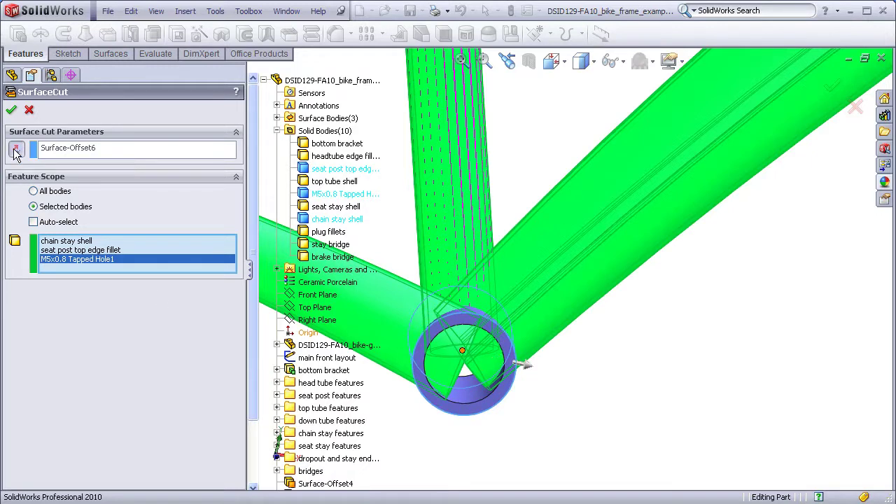
left_click(17, 152)
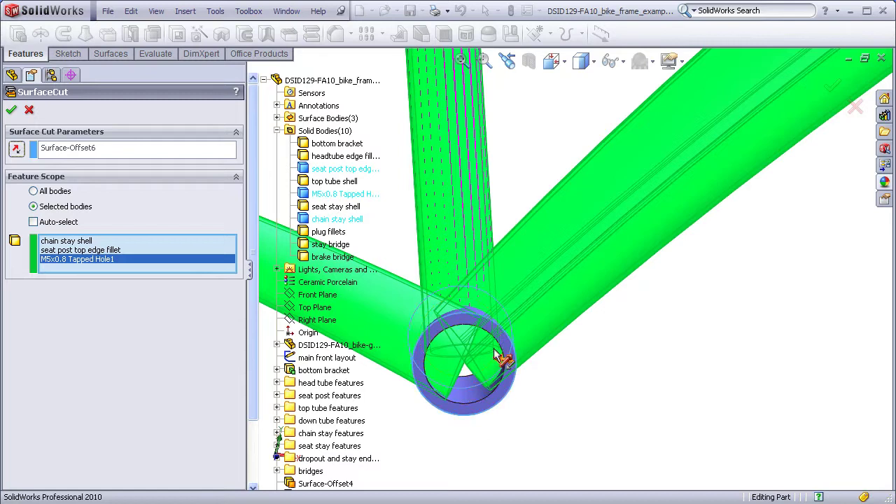
middle_click_drag(426, 359, 460, 404)
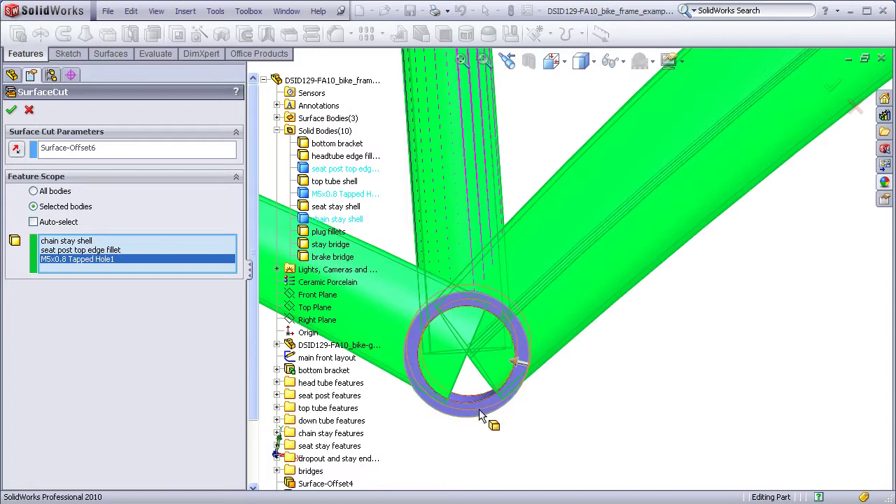
left_click(11, 111)
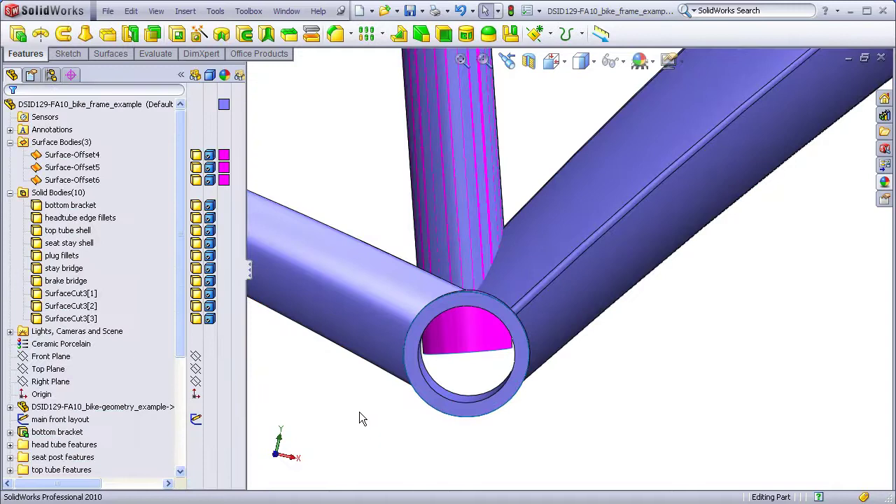
middle_click_drag(360, 412, 460, 317)
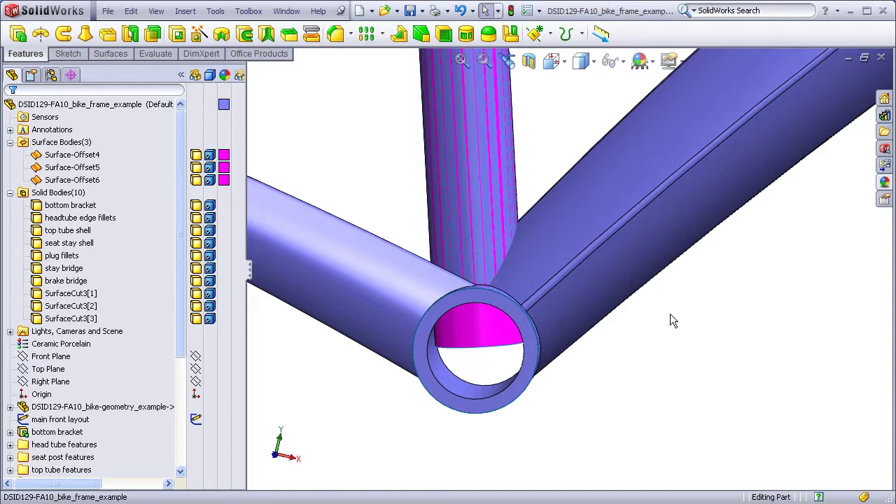
scroll(671, 320, "up", 5)
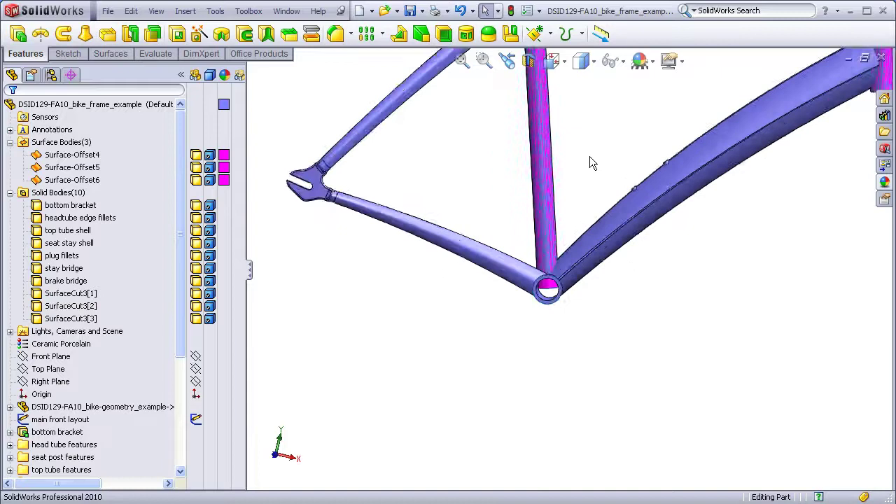
- Miter the top tube shell and seat stay shell against the seat tube using Surface-Offset5
key("f")
scroll(570, 122, "down", 10)
middle_click_drag(559, 105, 502, 119)
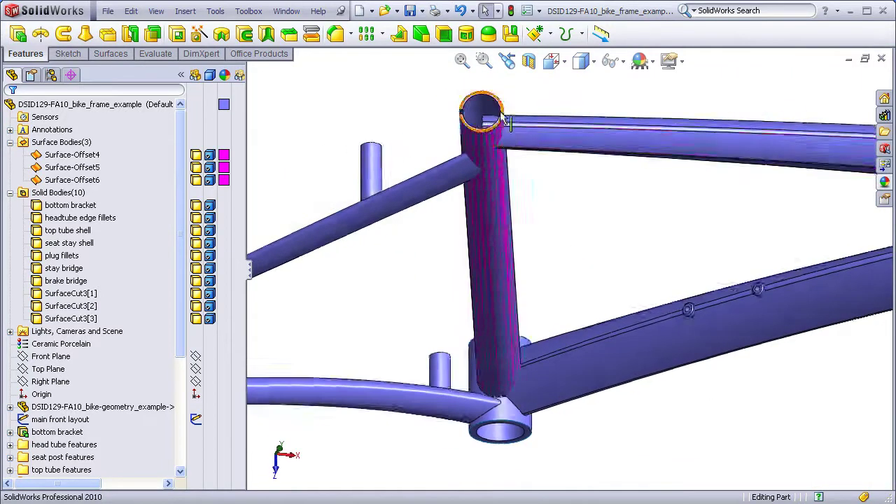
scroll(497, 114, "down", 4)
left_click(82, 169)
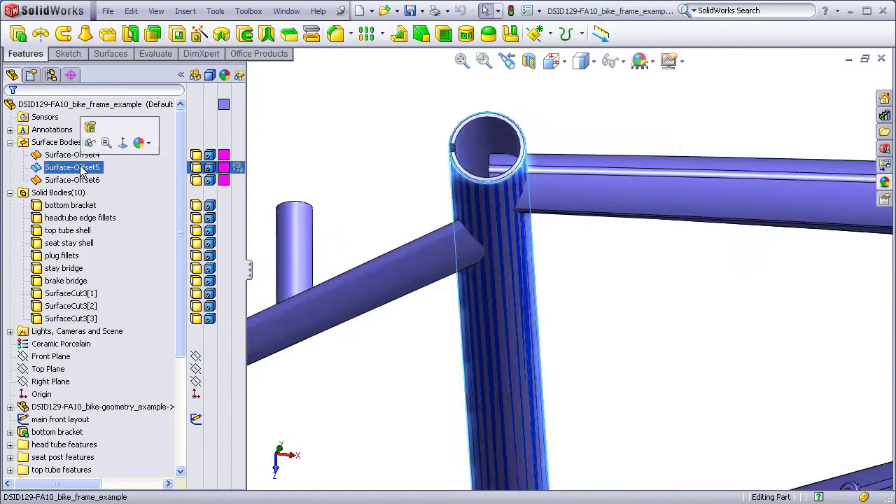
left_click(308, 35)
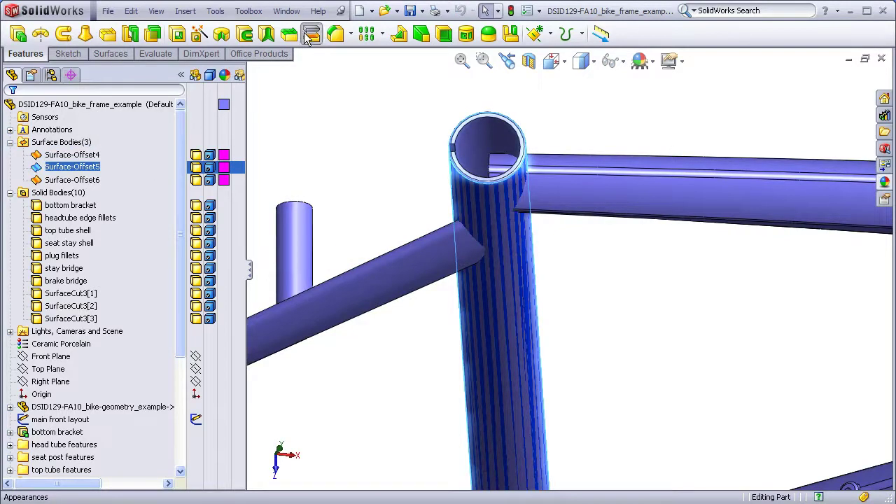
left_click(33, 221)
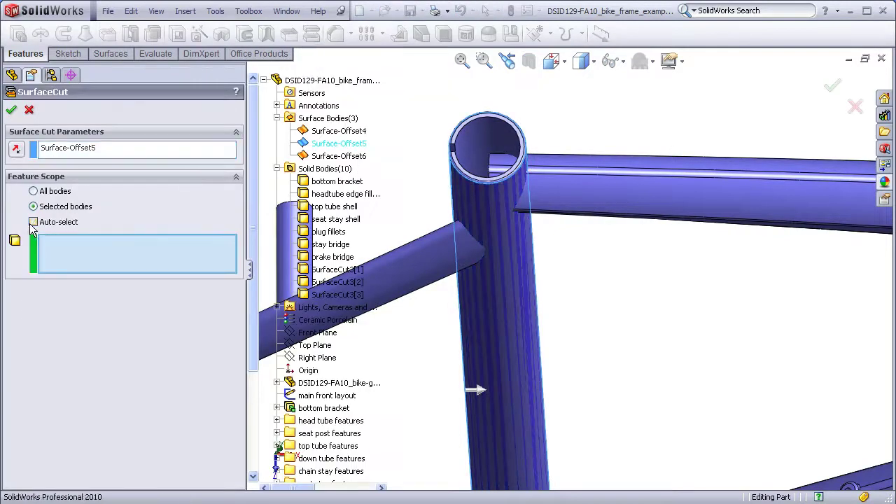
left_click(619, 190)
left_click(452, 252)
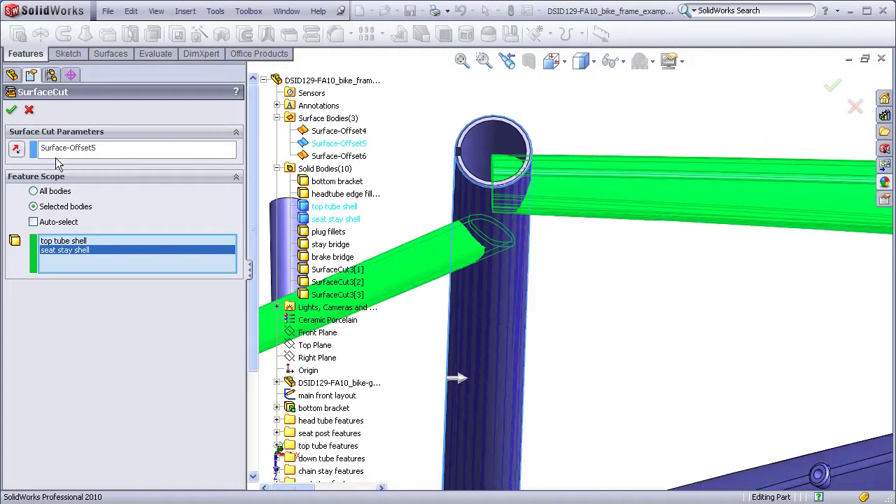
left_click(10, 111)
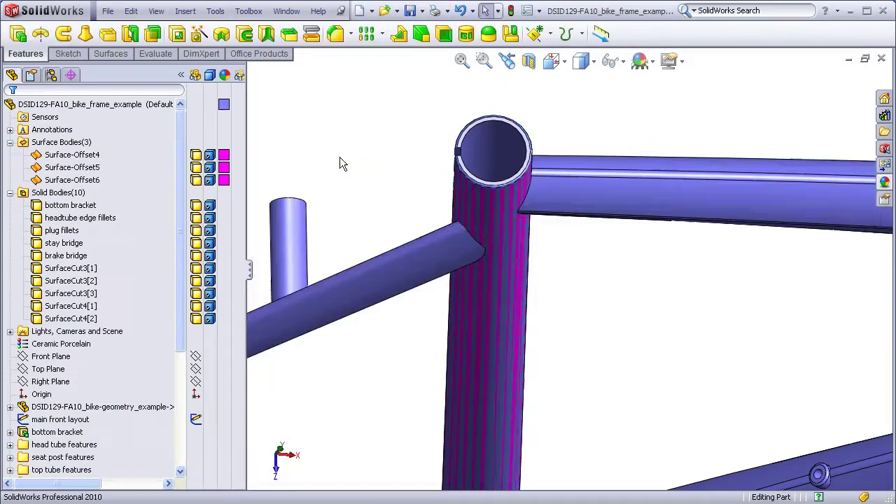
mouse_move(416, 165)
middle_mouse_down()
mouse_move(410, 217)
mouse_move(413, 174)
middle_mouse_up()
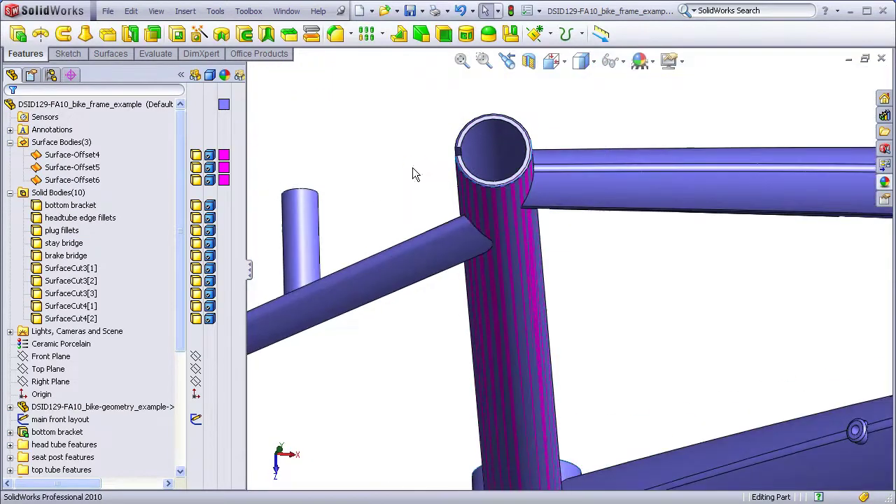
- Trim the top tube and down tube bodies at the head tube with Surface-Offset4
scroll(700, 354, "up", 5)
scroll(805, 280, "down", 8)
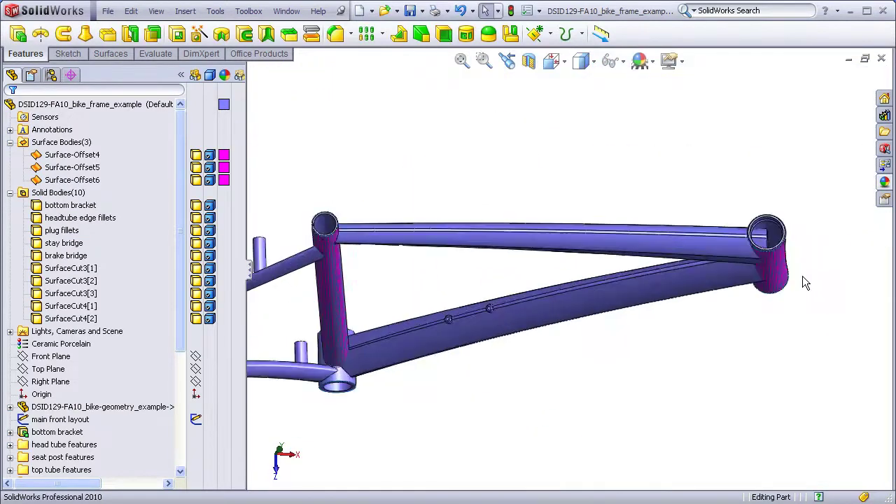
scroll(792, 276, "down", 3)
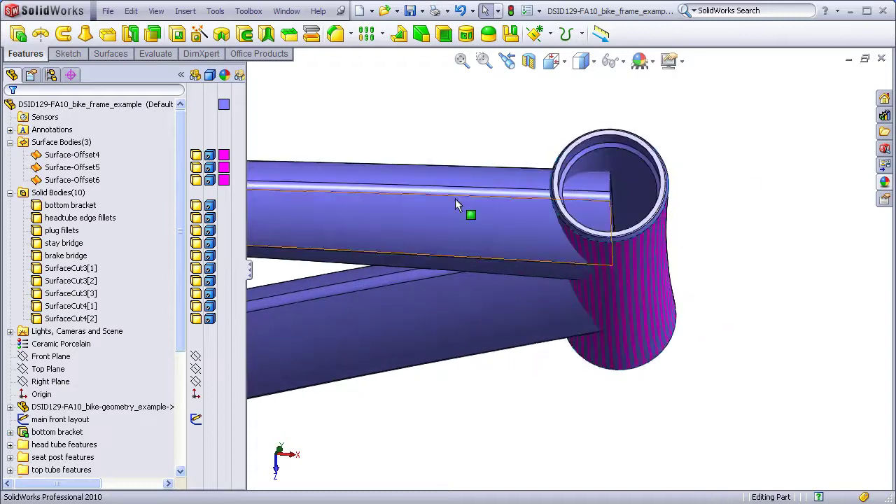
left_click(196, 160)
left_click(79, 160)
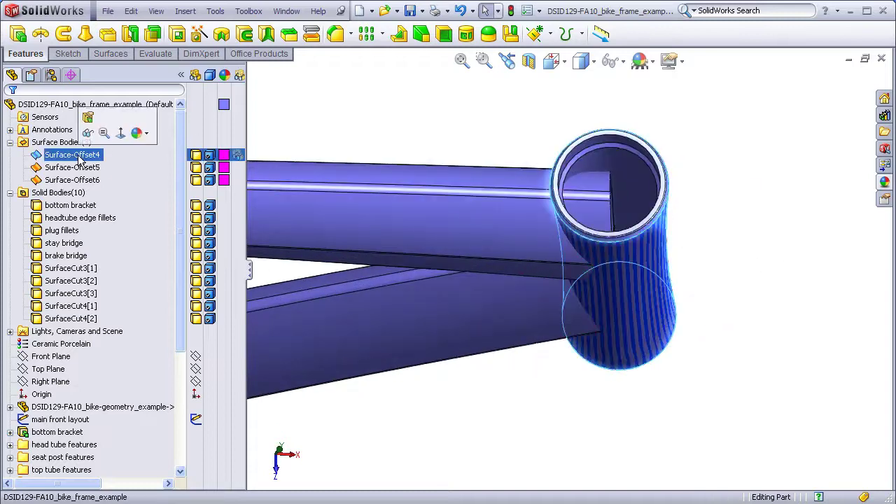
left_click(312, 34)
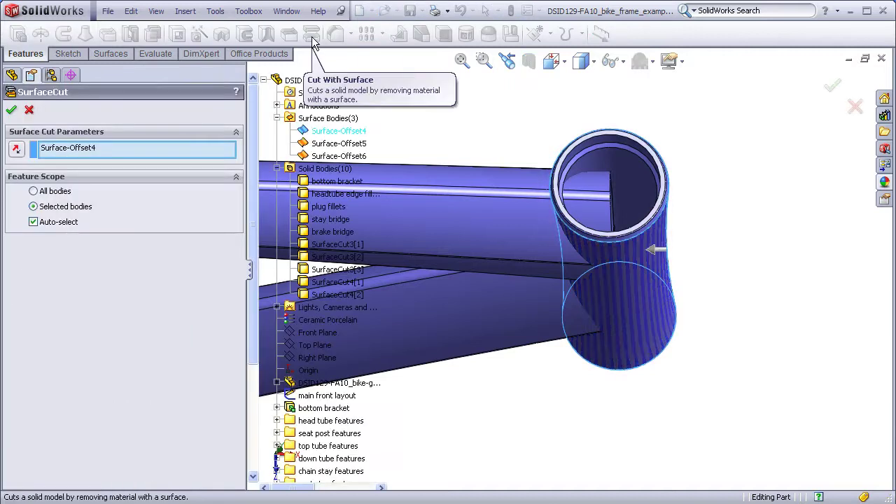
left_click(33, 222)
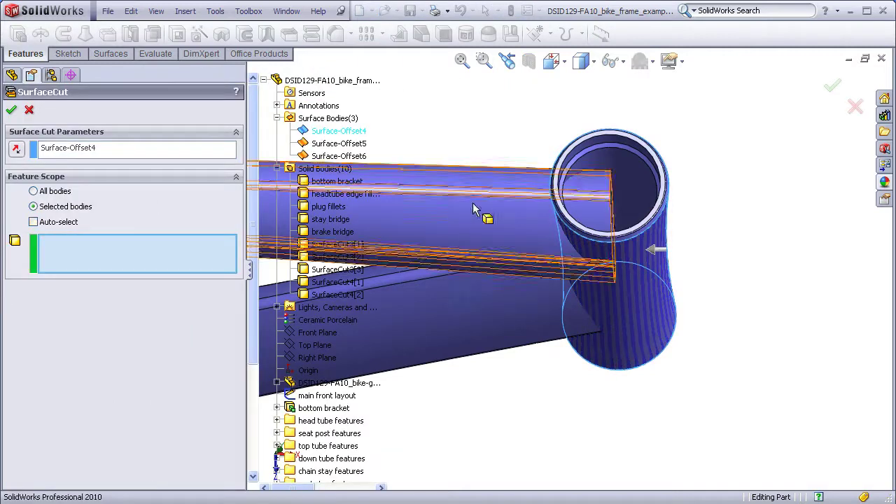
left_click(481, 215)
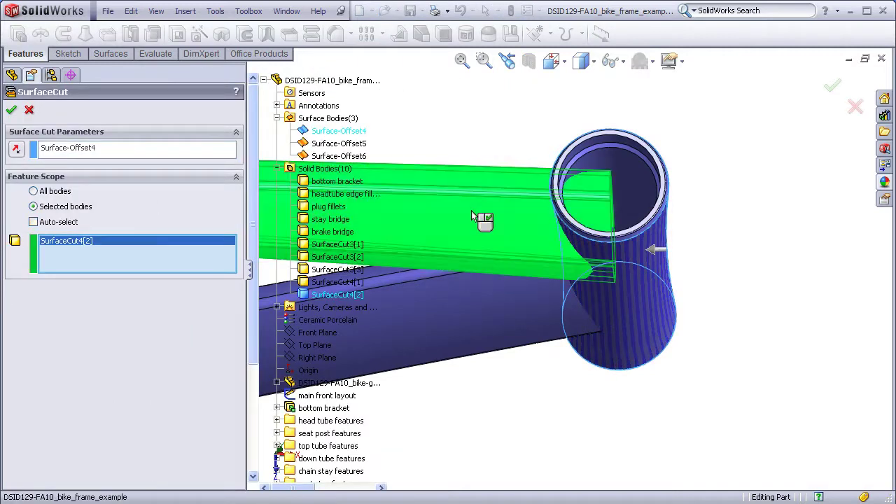
left_click(477, 313)
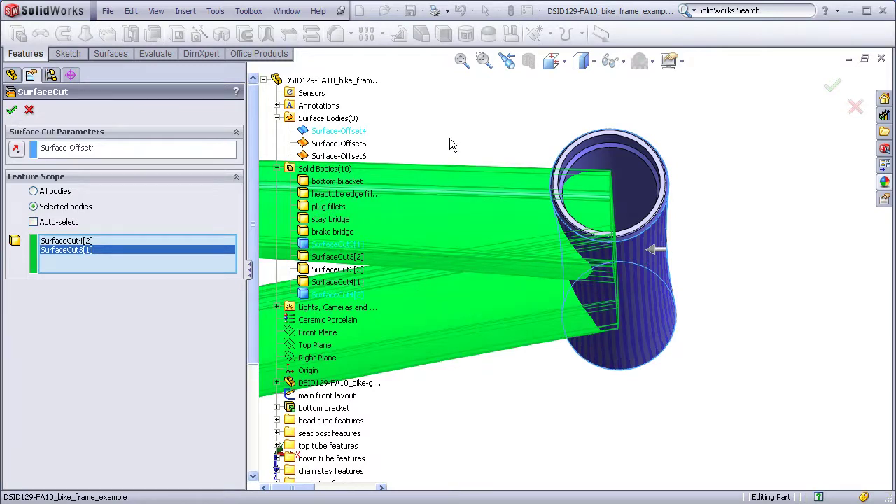
key("Return")
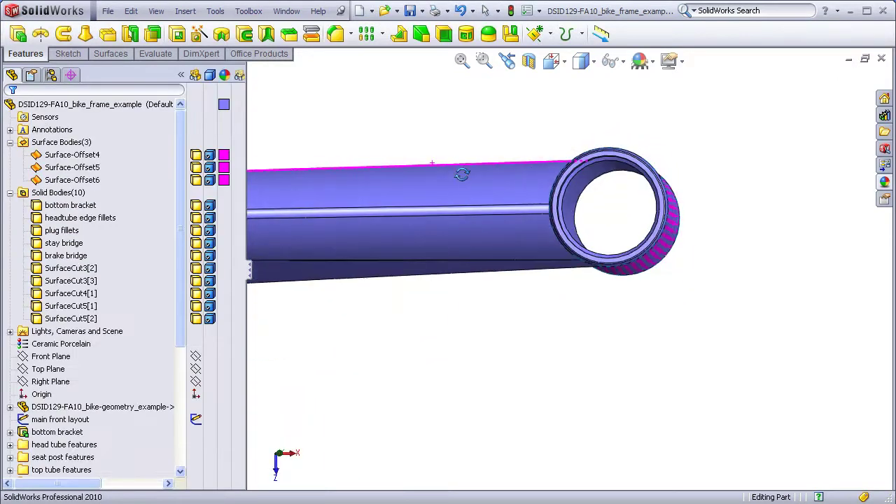